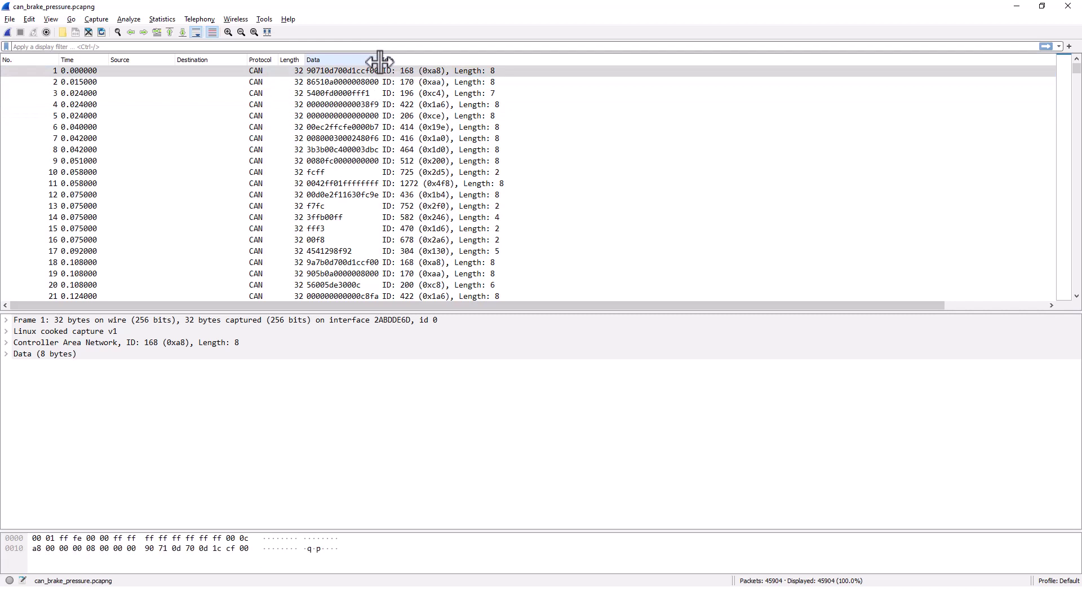
Step: Widen the Data column in the packet list, and remove that column from the list
{"action": "left_click_drag", "start_coordinate": [379, 61], "coordinate": [391, 60]}
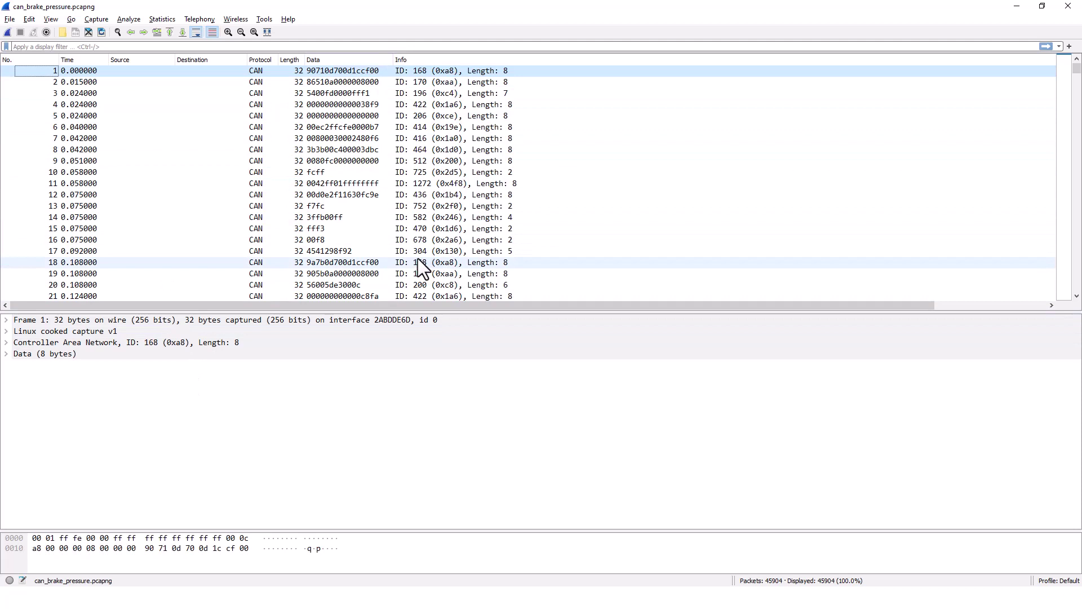
{"action": "right_click", "coordinate": [337, 56]}
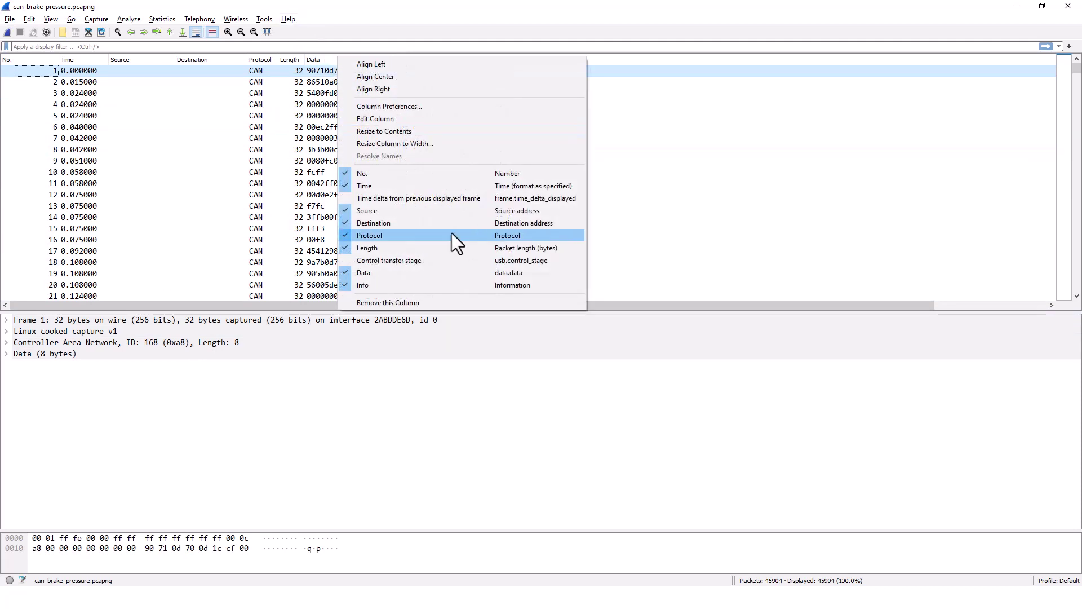
{"action": "left_click", "coordinate": [397, 302]}
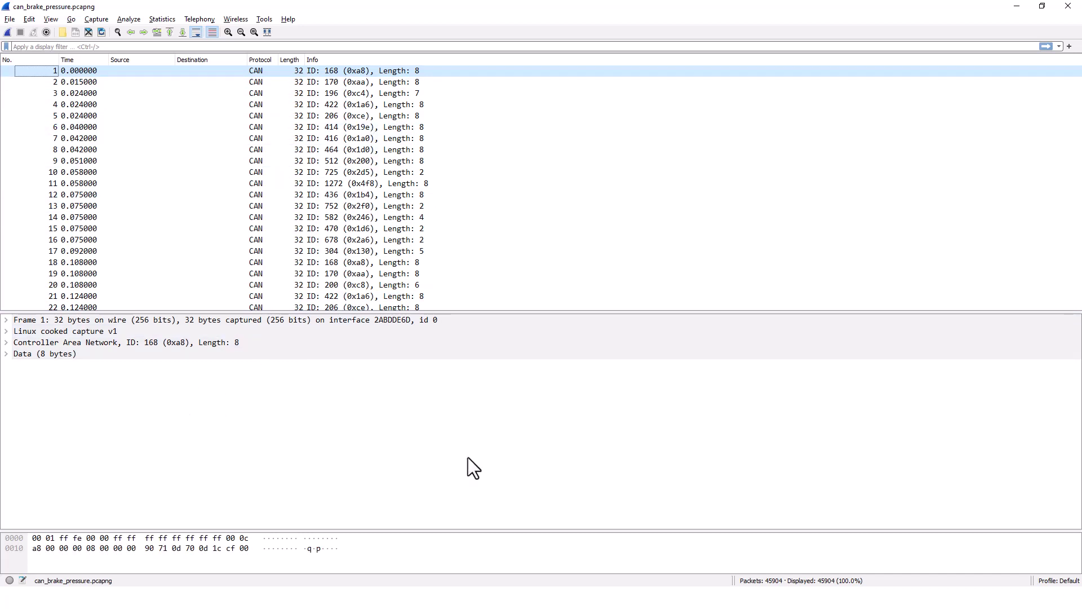
Step: Create a new configuration profile named CANbus and make it the active profile
{"action": "right_click", "coordinate": [1064, 580]}
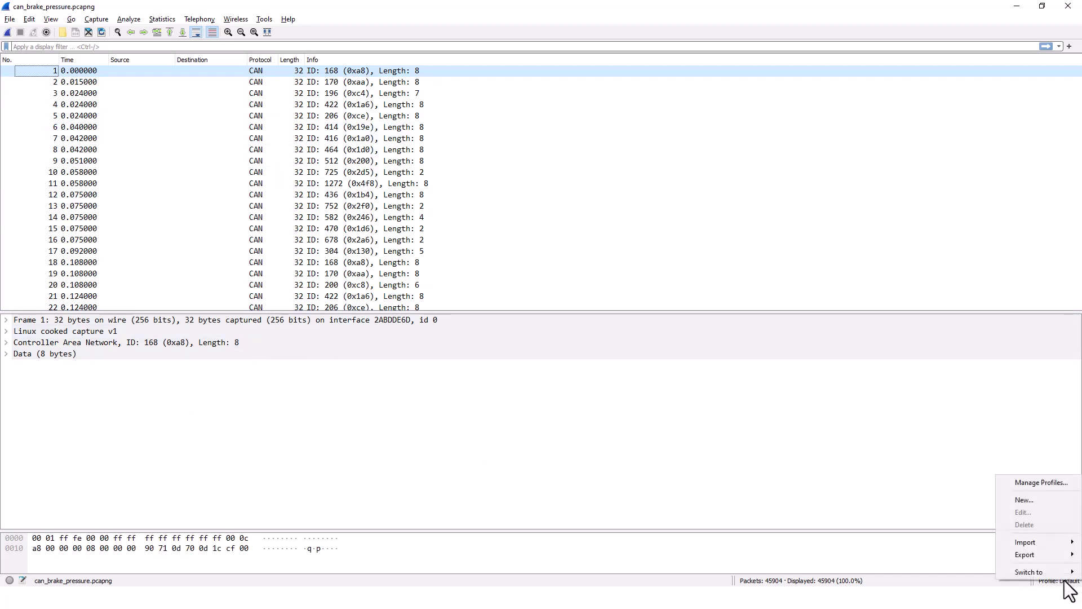
{"action": "left_click", "coordinate": [1028, 498]}
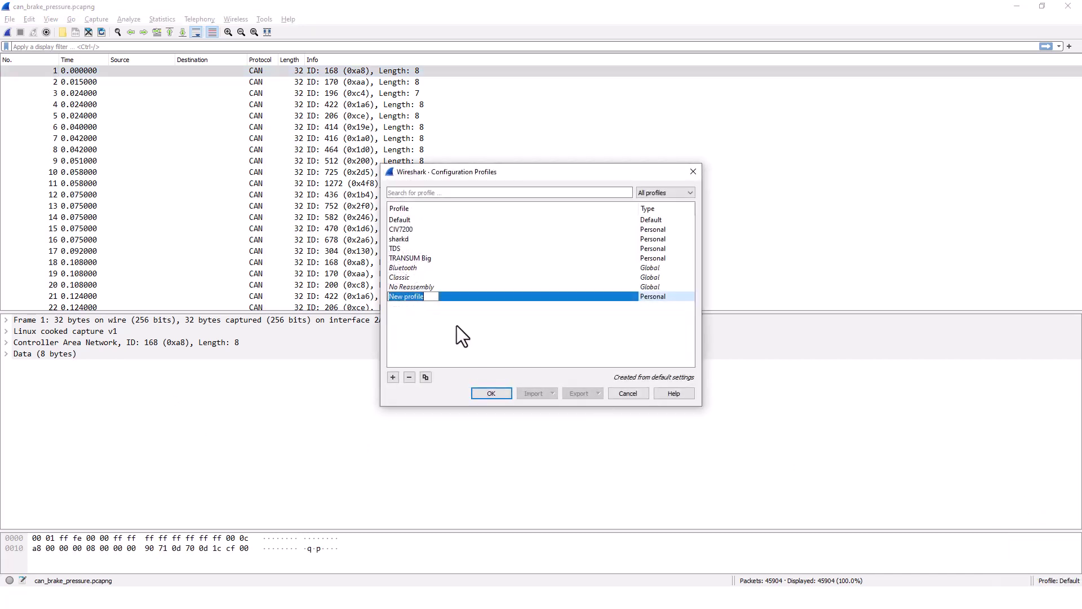
{"action": "type", "text": "CANbus"}
{"action": "key", "text": "Return"}
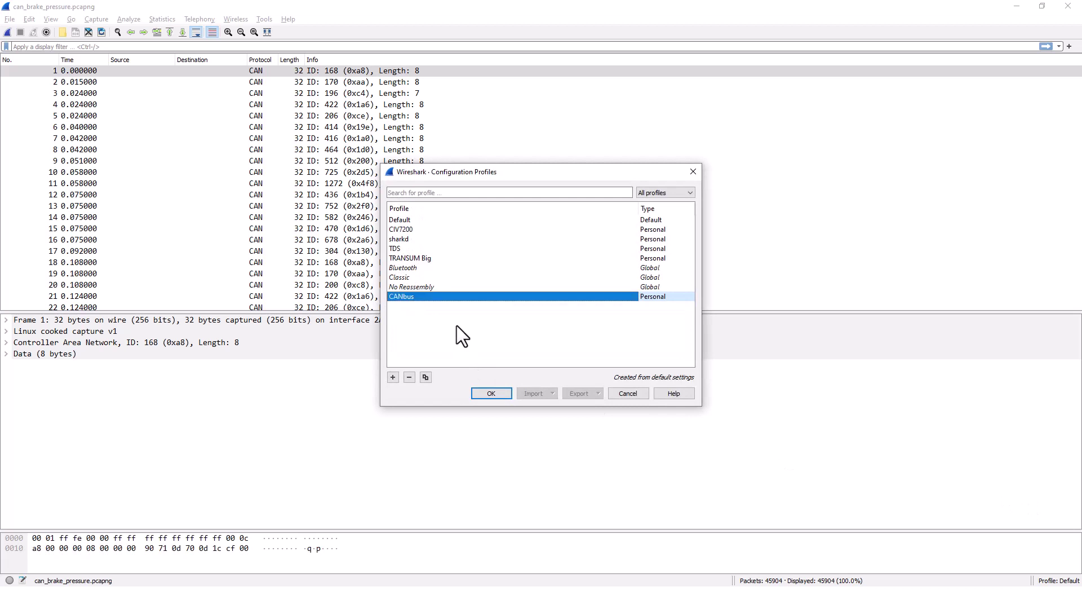
{"action": "left_click", "coordinate": [500, 395]}
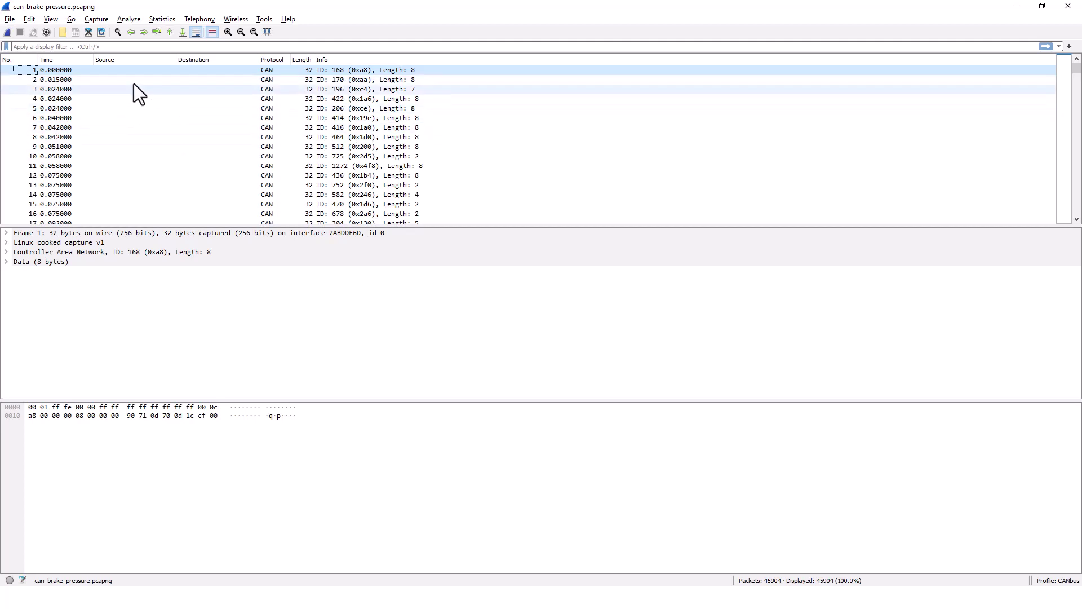
Step: Set the time display format to Time of Day and check the arrival time in the first packet's frame details
{"action": "left_click", "coordinate": [50, 20]}
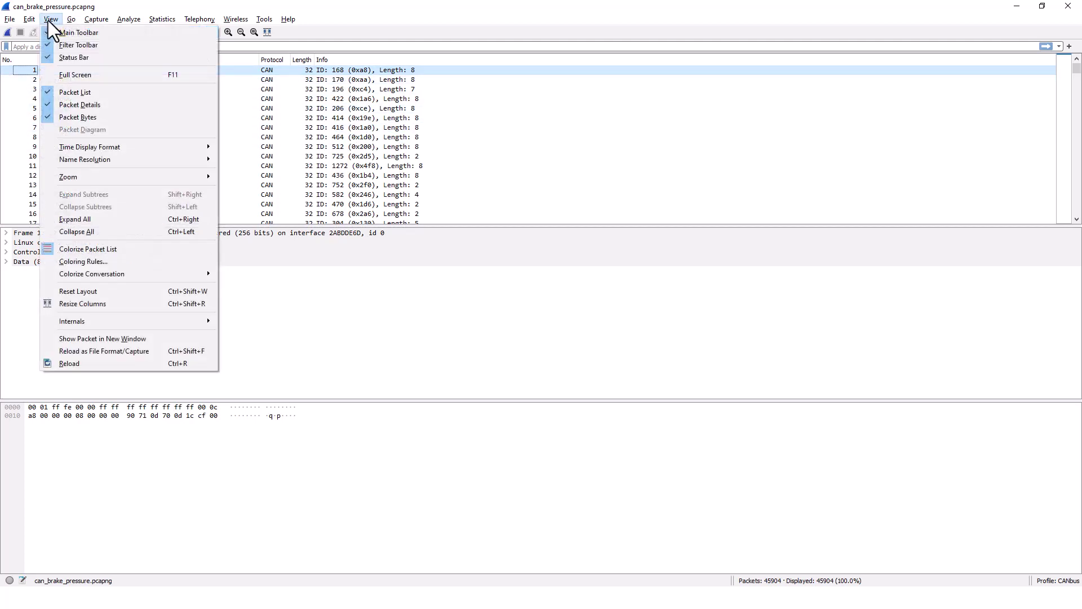
{"action": "mouse_move", "coordinate": [102, 148]}
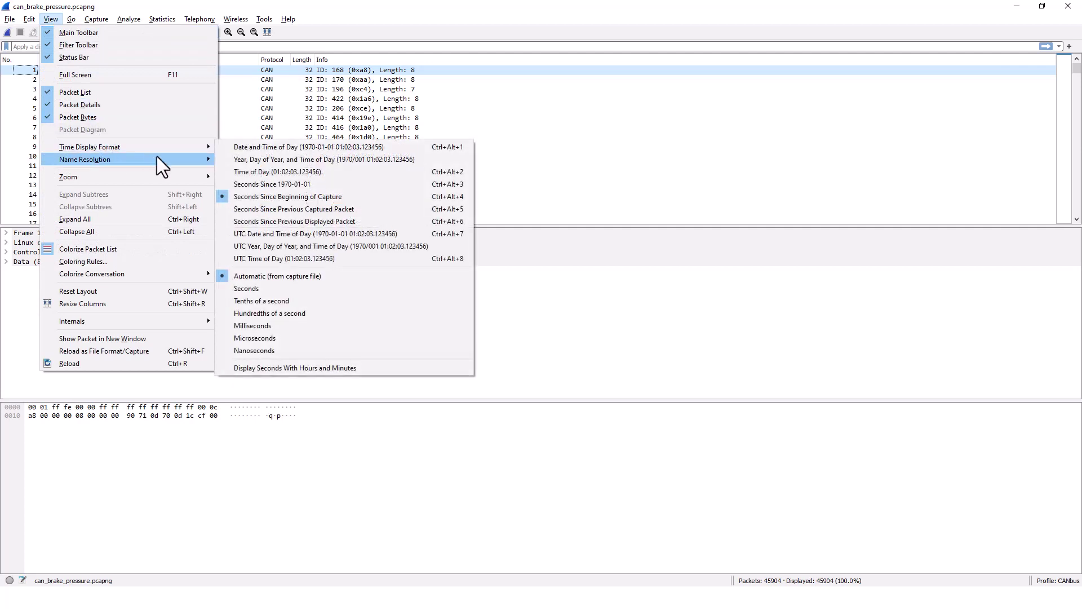
{"action": "left_click", "coordinate": [252, 170]}
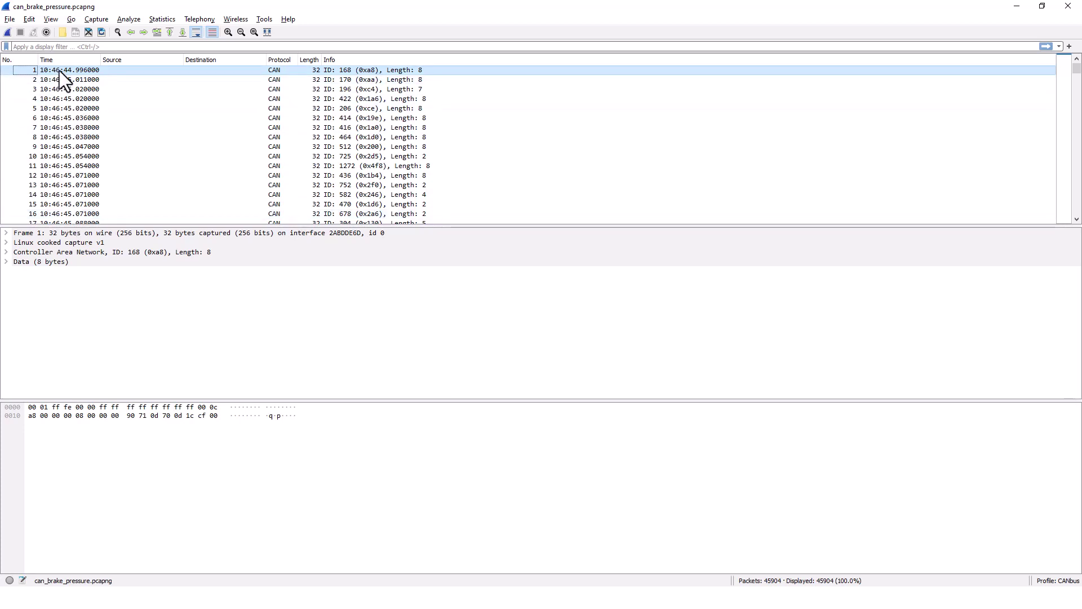
{"action": "left_click", "coordinate": [7, 234]}
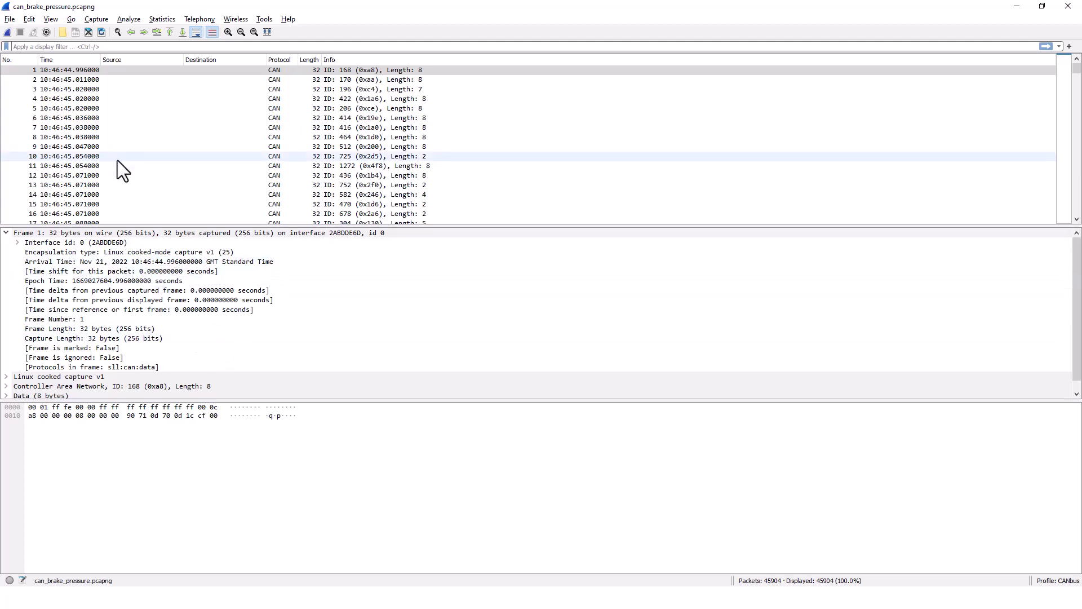
{"action": "left_click", "coordinate": [5, 234]}
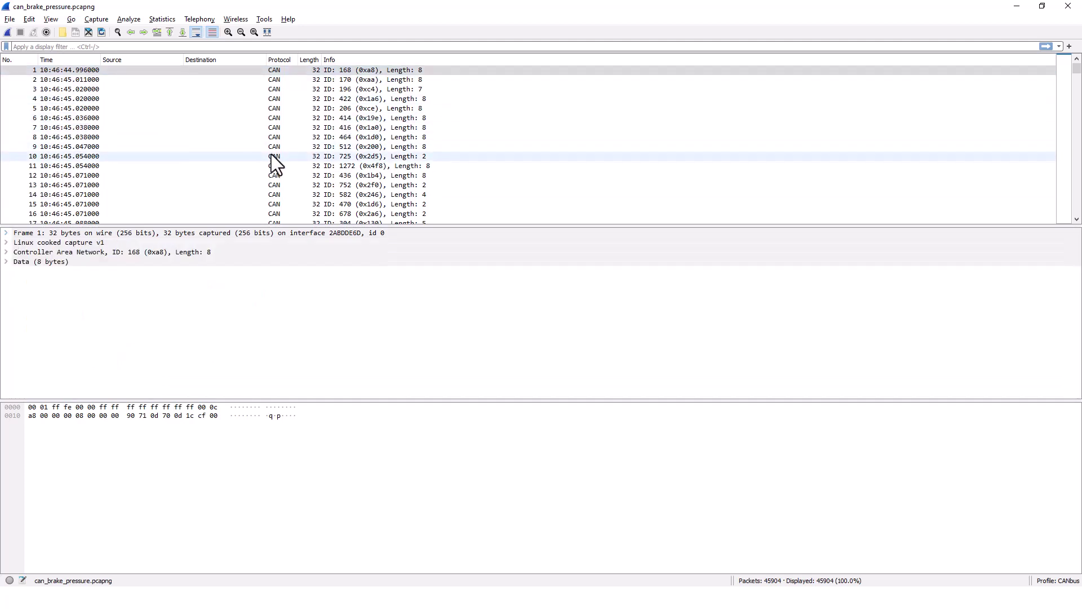
Step: Hide the Source and Destination columns in the packet list
{"action": "right_click", "coordinate": [150, 60]}
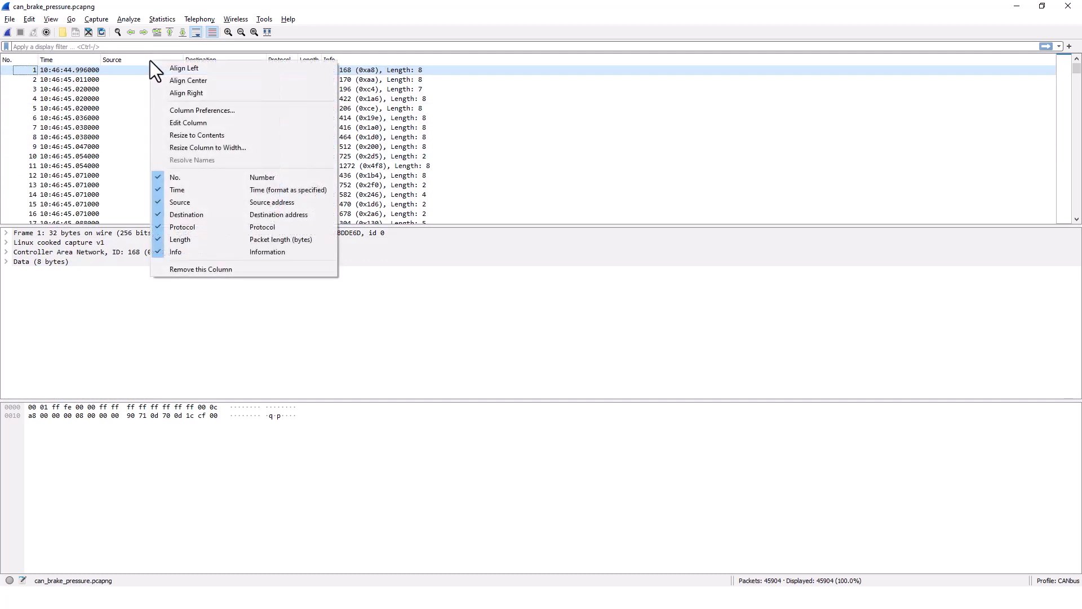
{"action": "left_click", "coordinate": [168, 203]}
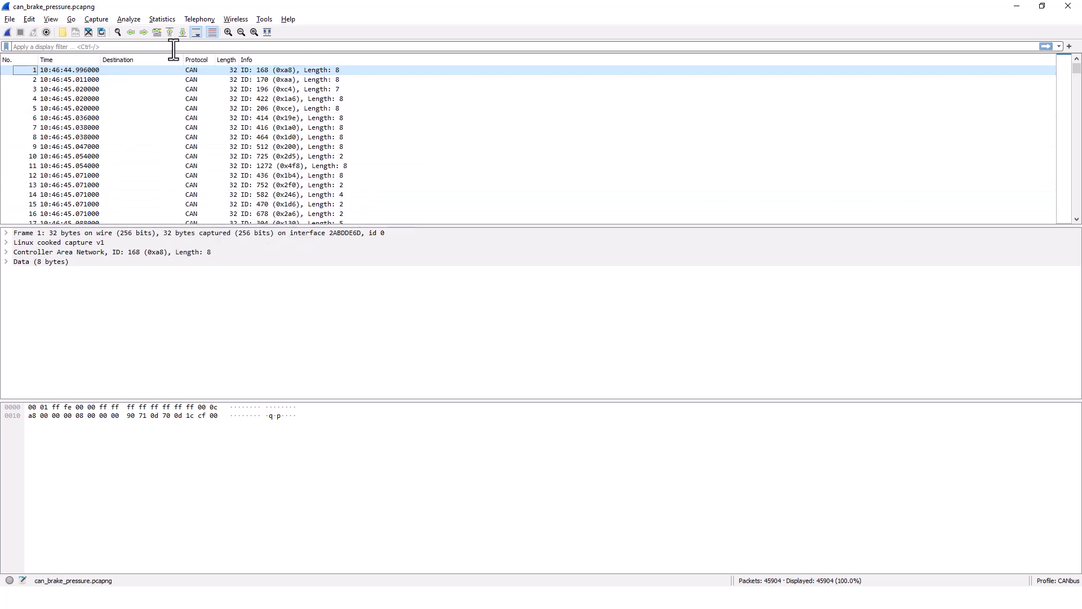
{"action": "right_click", "coordinate": [157, 60]}
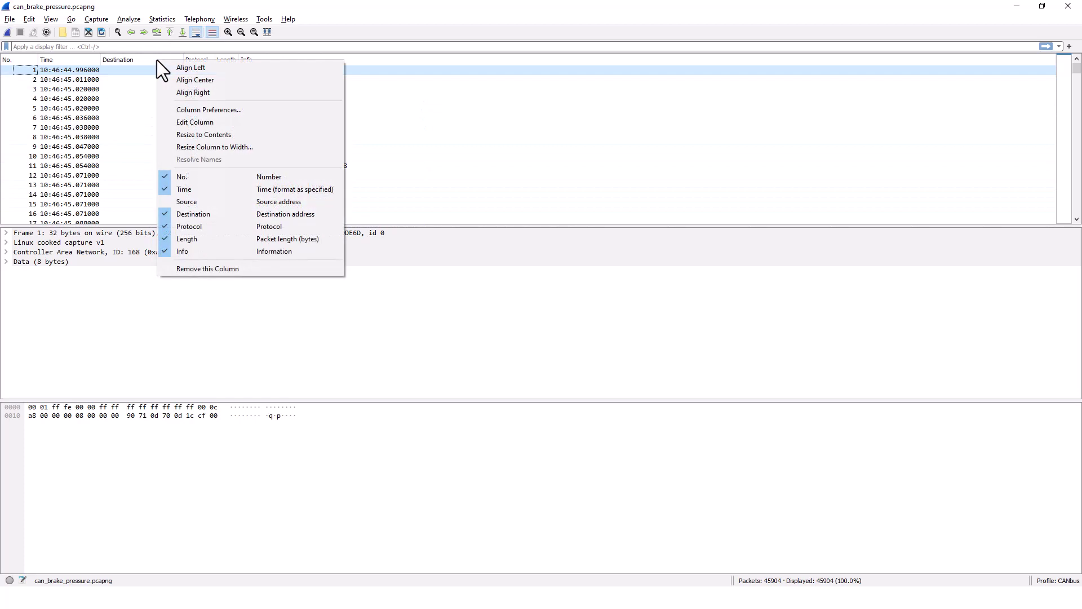
{"action": "left_click", "coordinate": [193, 213]}
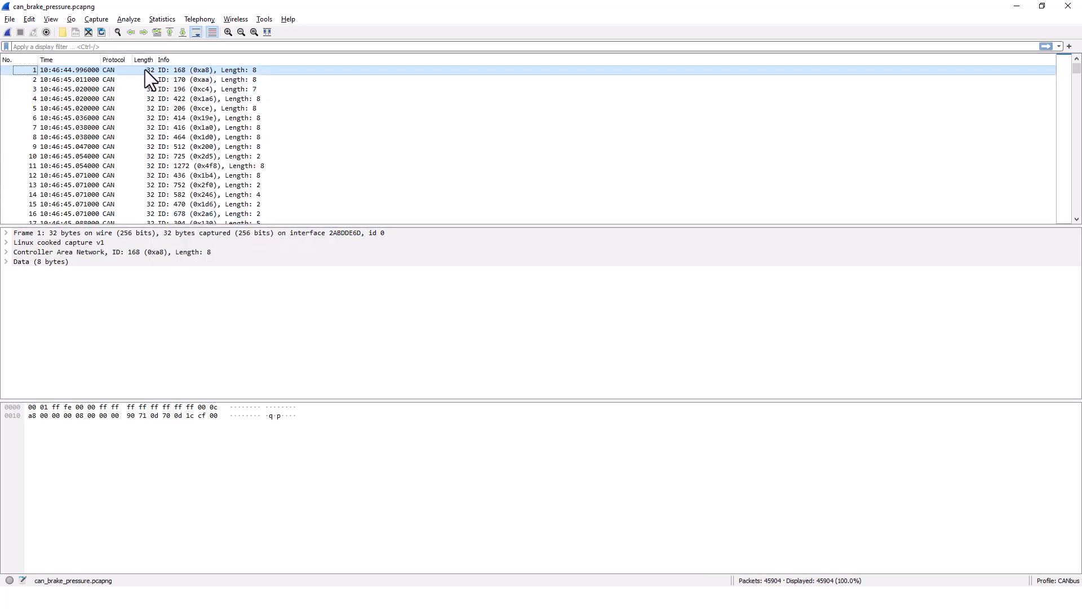
{"action": "right_click", "coordinate": [116, 60]}
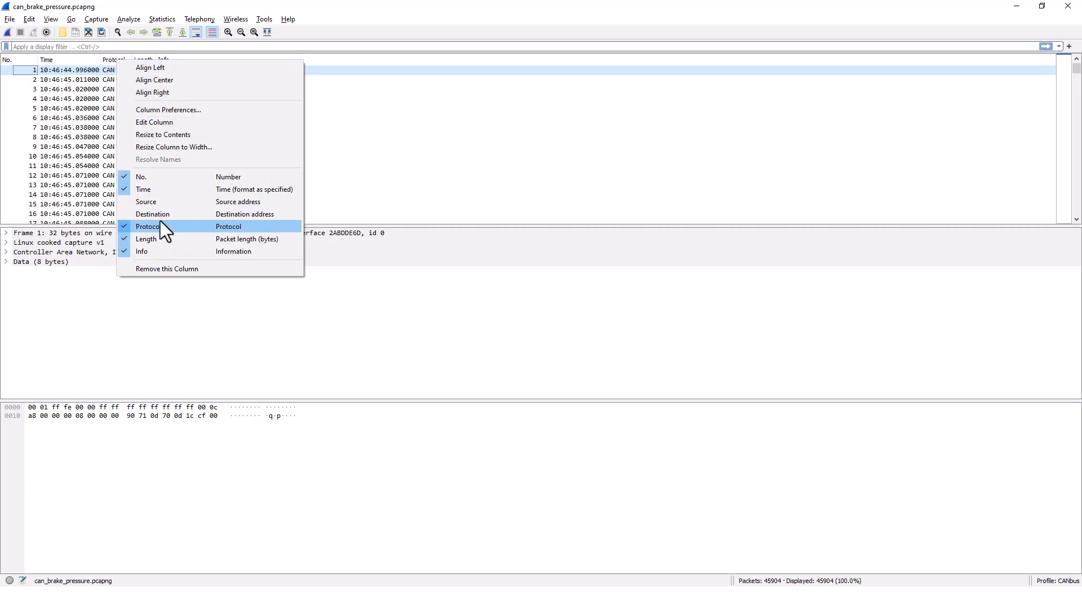
Step: Examine packet 4's Controller Area Network fields and data payload, matching the ID, flags, frame length and reserved fields to their raw bytes
{"action": "left_click", "coordinate": [339, 99]}
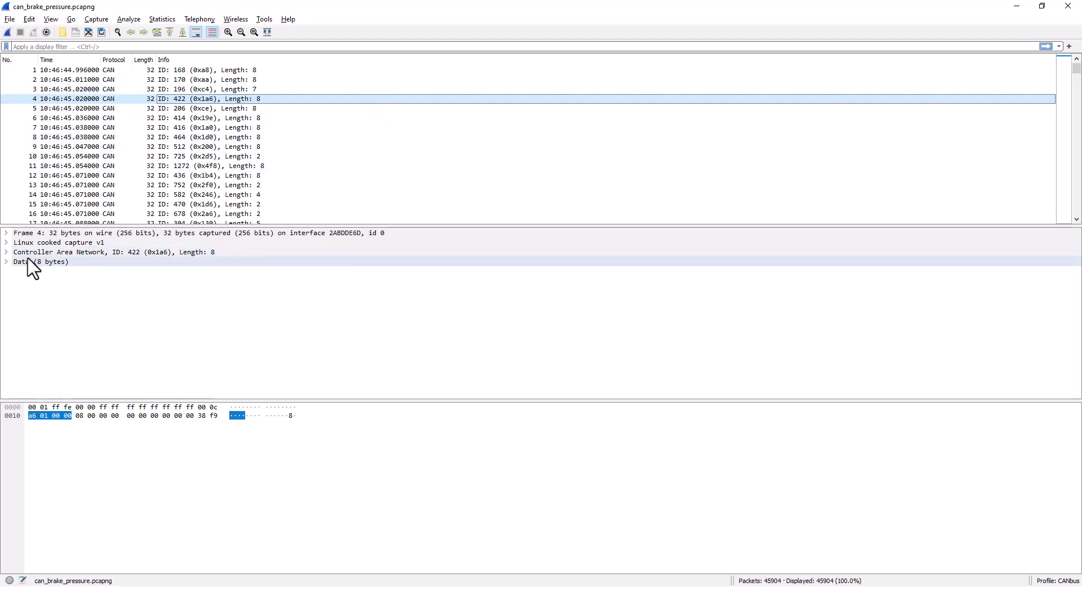
{"action": "left_click", "coordinate": [5, 252]}
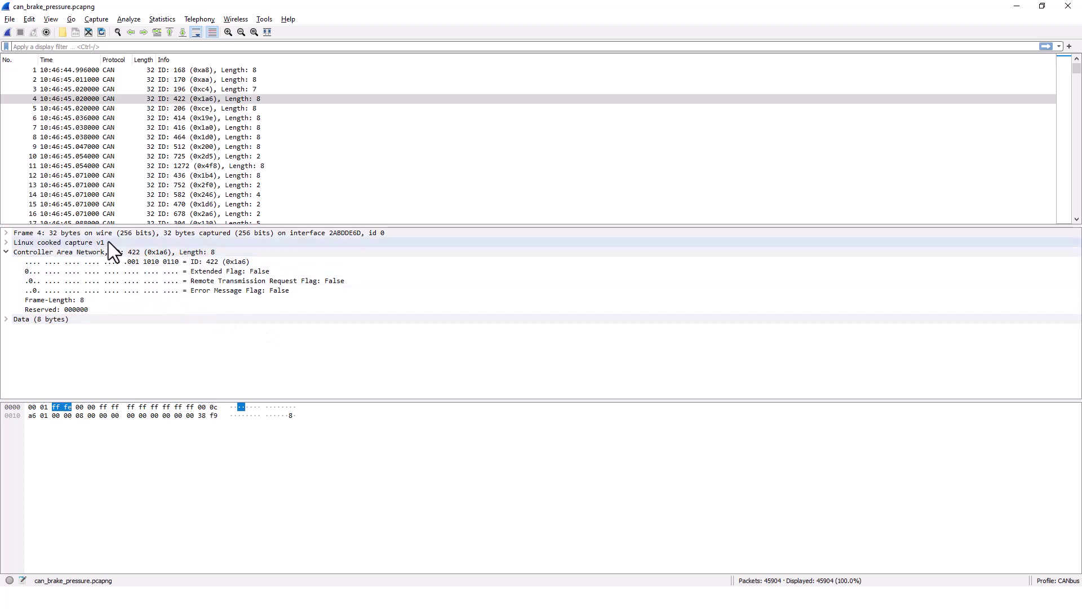
{"action": "left_click", "coordinate": [64, 300]}
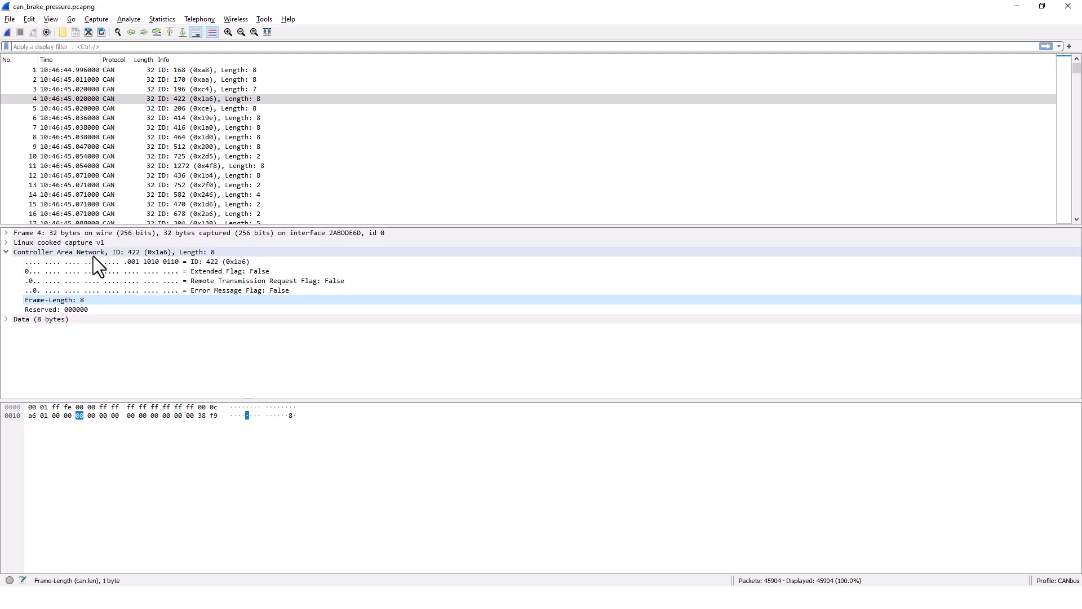
{"action": "left_click", "coordinate": [69, 310]}
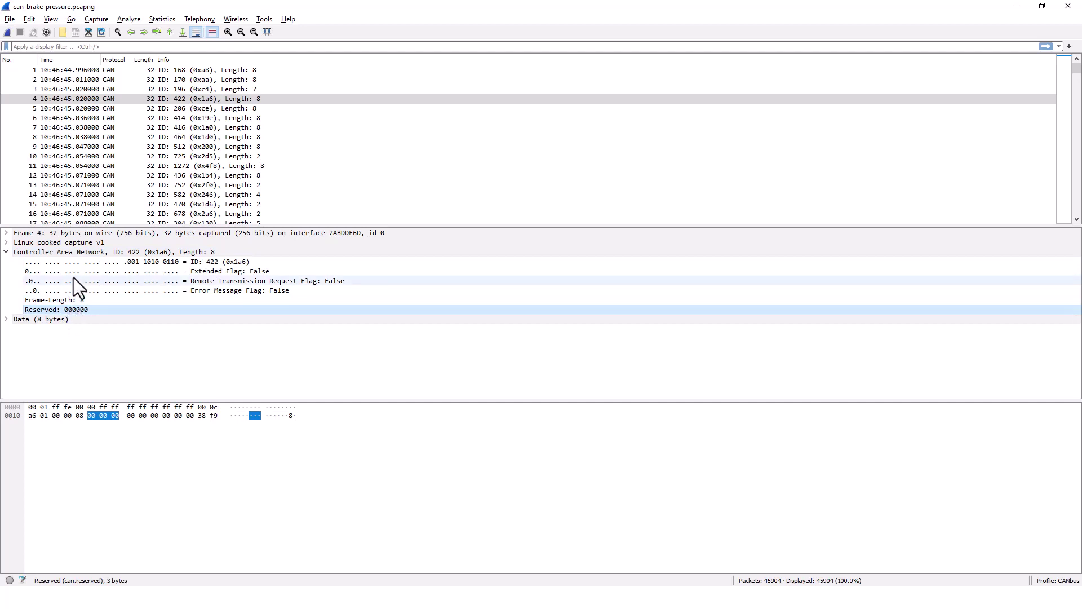
{"action": "left_click", "coordinate": [143, 261]}
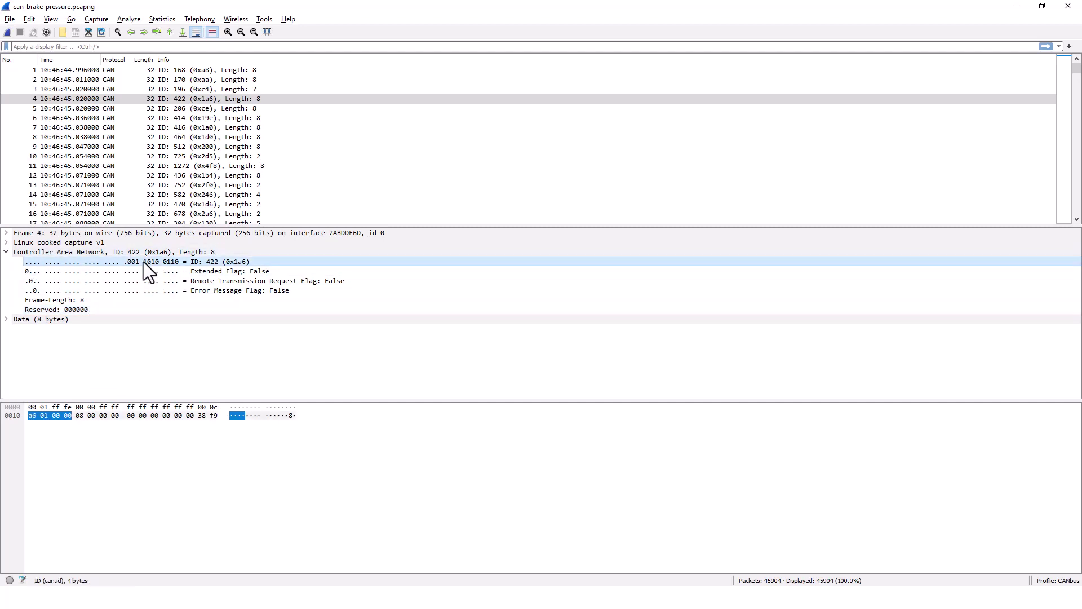
{"action": "left_click", "coordinate": [46, 417]}
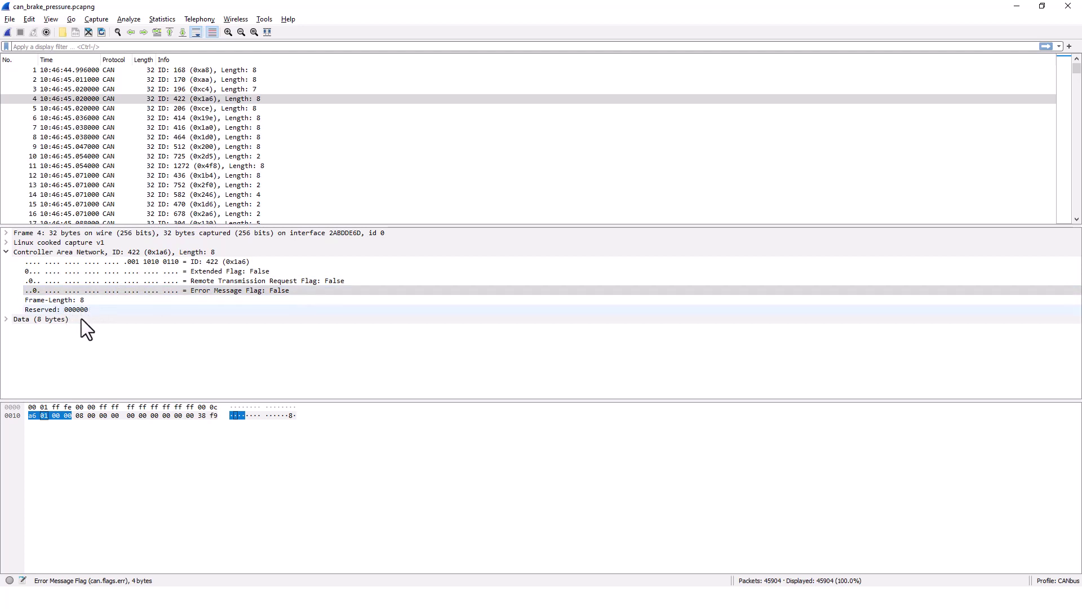
{"action": "left_click", "coordinate": [83, 415]}
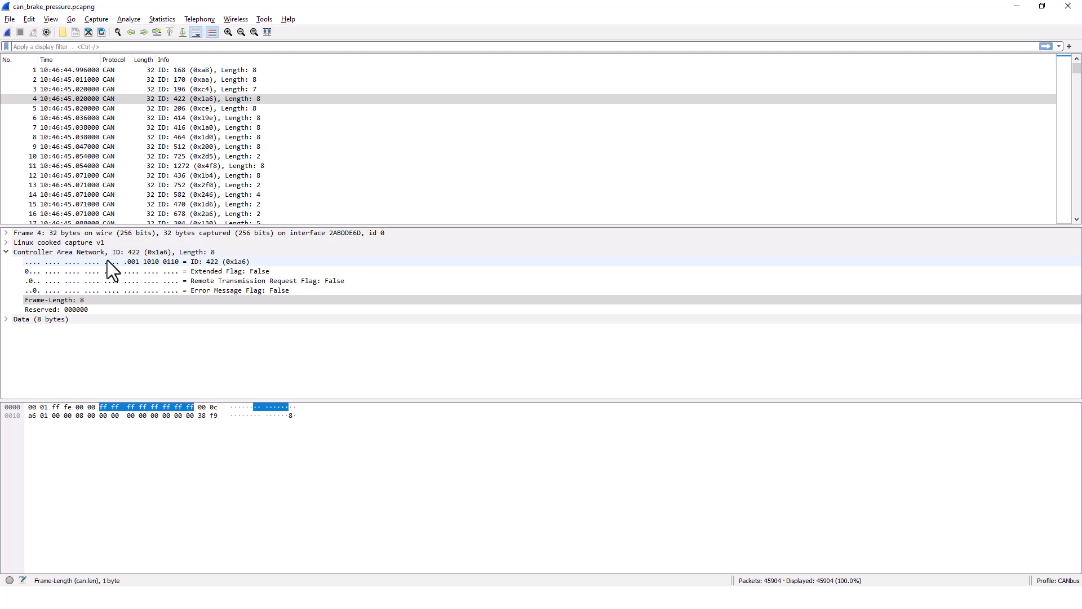
{"action": "left_click", "coordinate": [7, 319]}
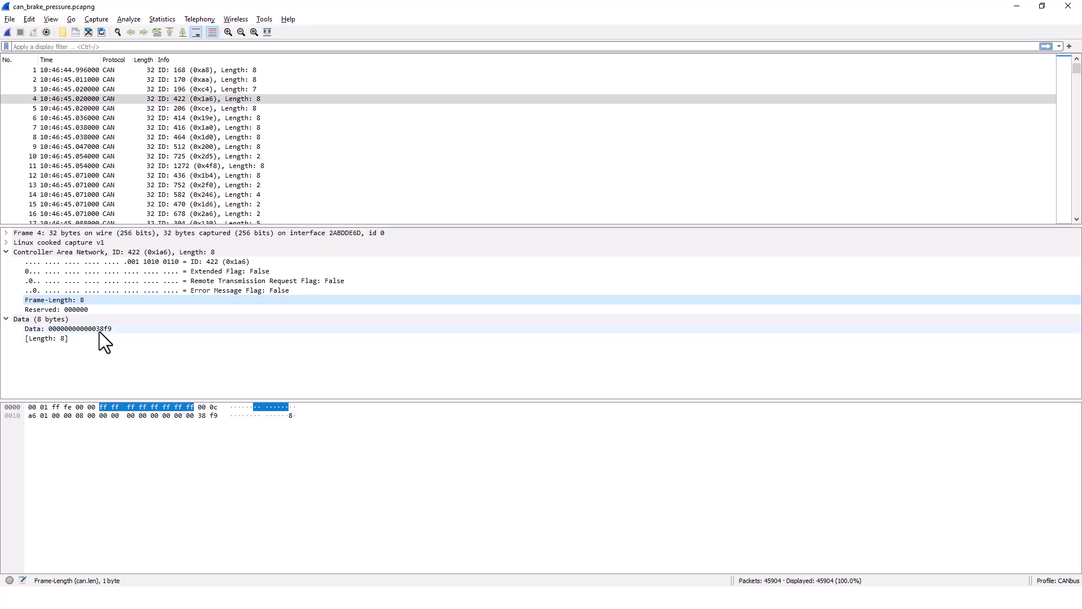
{"action": "left_click", "coordinate": [64, 329]}
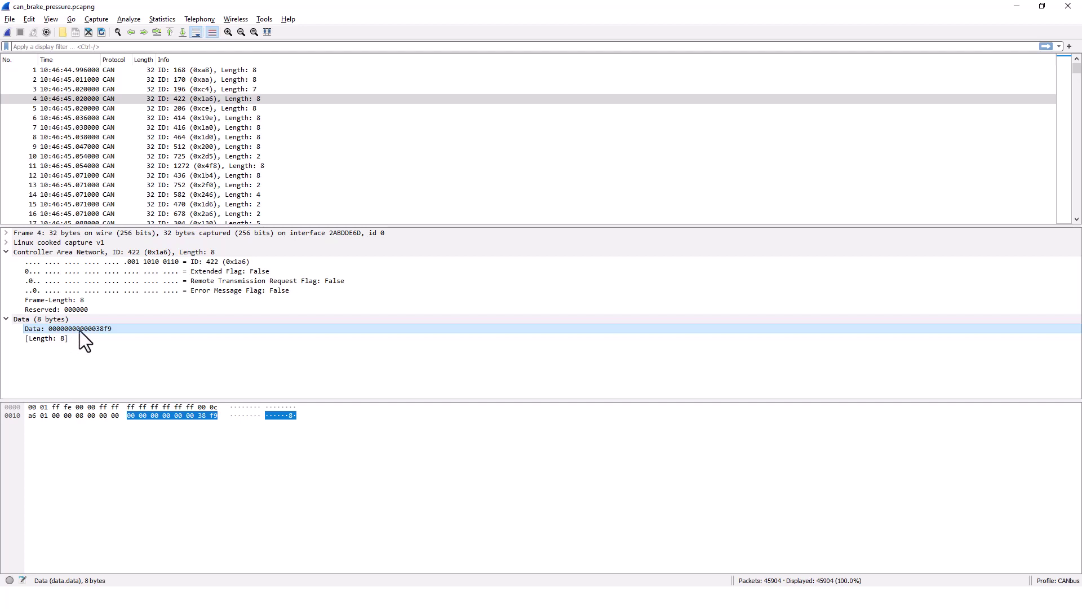
Step: Switch to the Edge browser window showing the AiM Infotech BMW OBDII+ECU Connection PDF
{"action": "key", "text": "alt+Tab"}
{"action": "key", "text": "alt+Tab"}
{"action": "key", "text": "alt+Tab"}
{"action": "key", "text": "alt+Tab"}
{"action": "key", "text": "alt+Tab"}
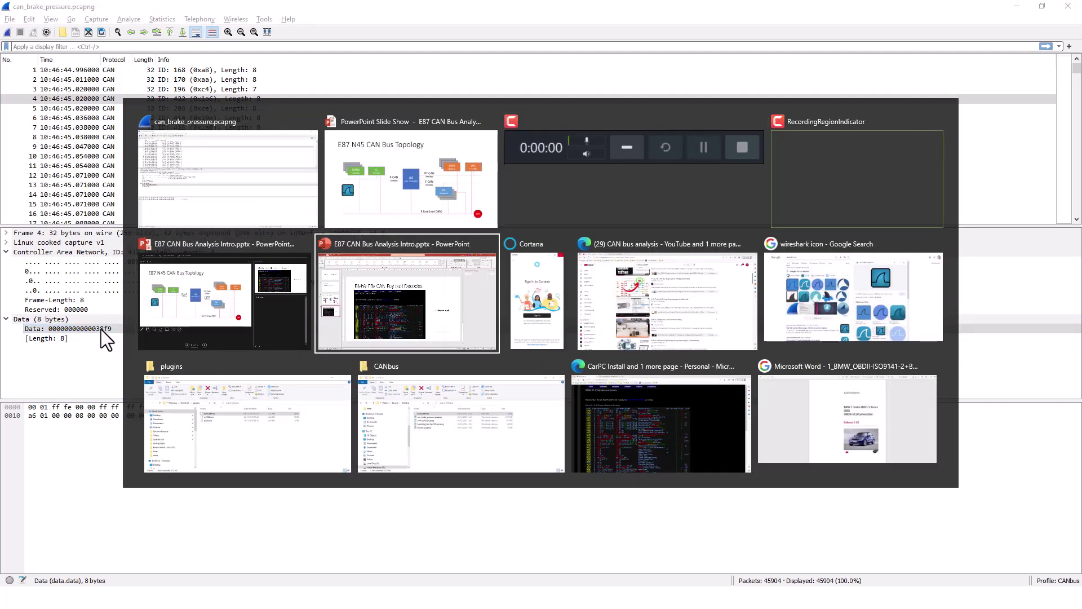
{"action": "key", "text": "alt+Tab"}
{"action": "key", "text": "alt+Tab"}
{"action": "key", "text": "alt+Tab"}
{"action": "key", "text": "alt+Tab"}
{"action": "key", "text": "alt+Tab"}
{"action": "key", "text": "alt+Tab"}
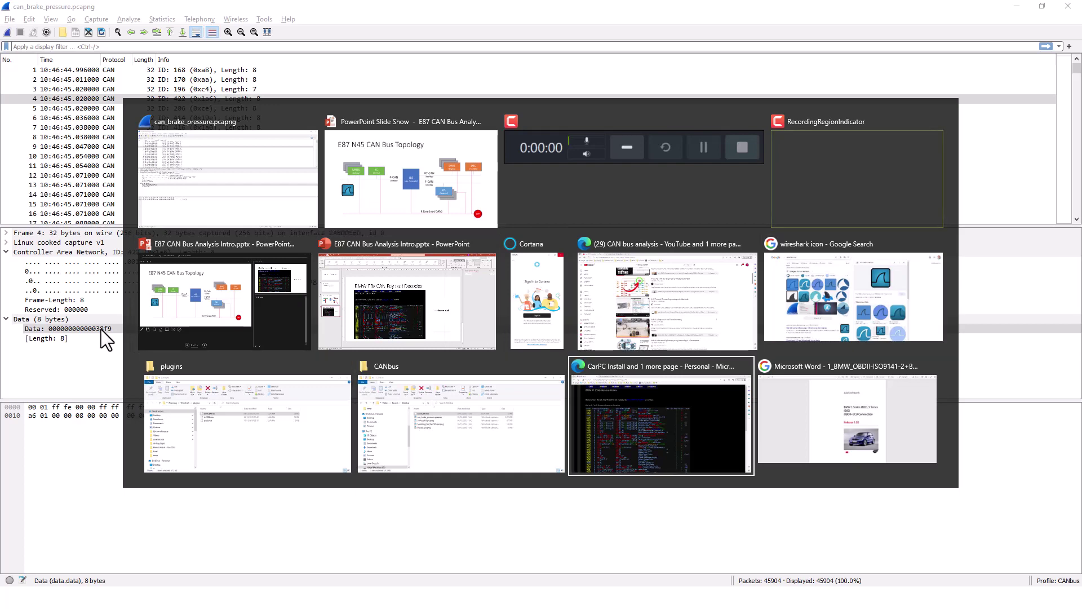
{"action": "key", "text": "alt+Tab"}
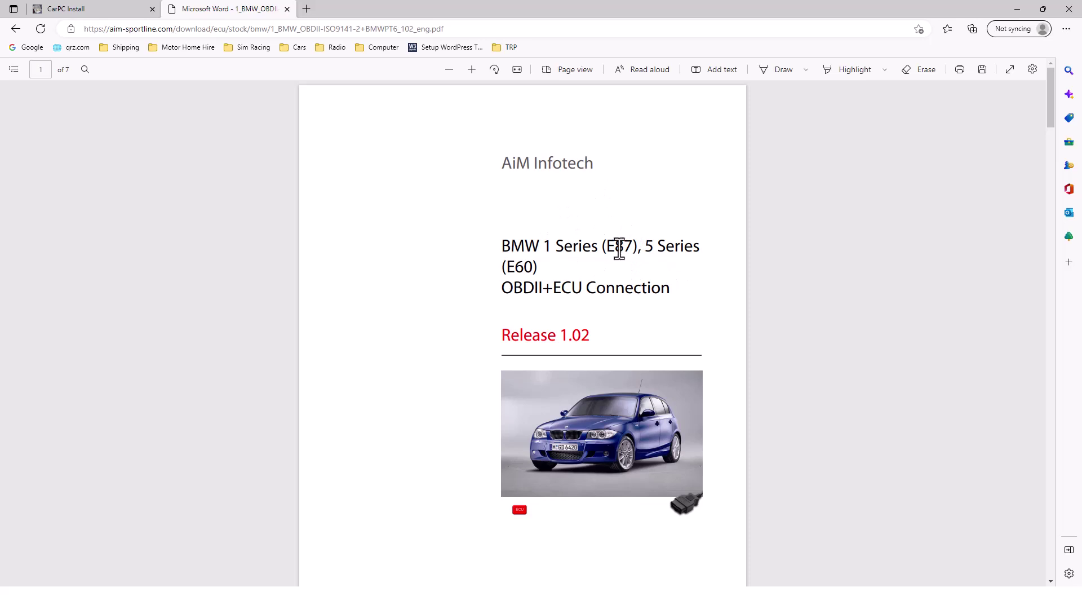
Step: Examine the PDF's OBDII connector pinout and the CAN High and CAN Low cable colours in the ECU Connection section
{"action": "scroll", "coordinate": [620, 248], "scroll_direction": "down", "scroll_amount": 15}
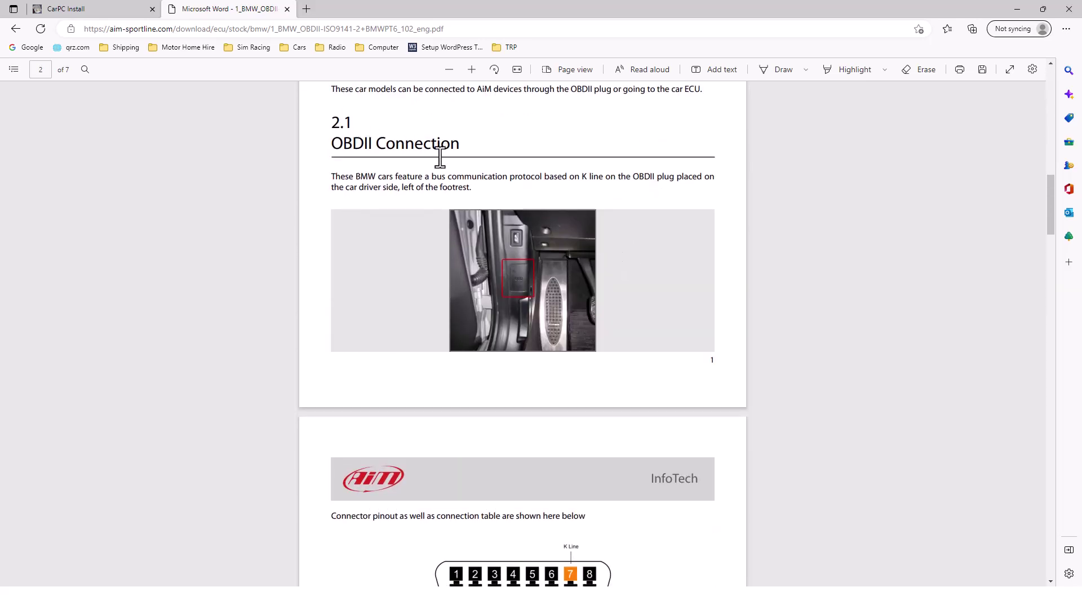
{"action": "scroll", "coordinate": [459, 199], "scroll_direction": "down", "scroll_amount": 5}
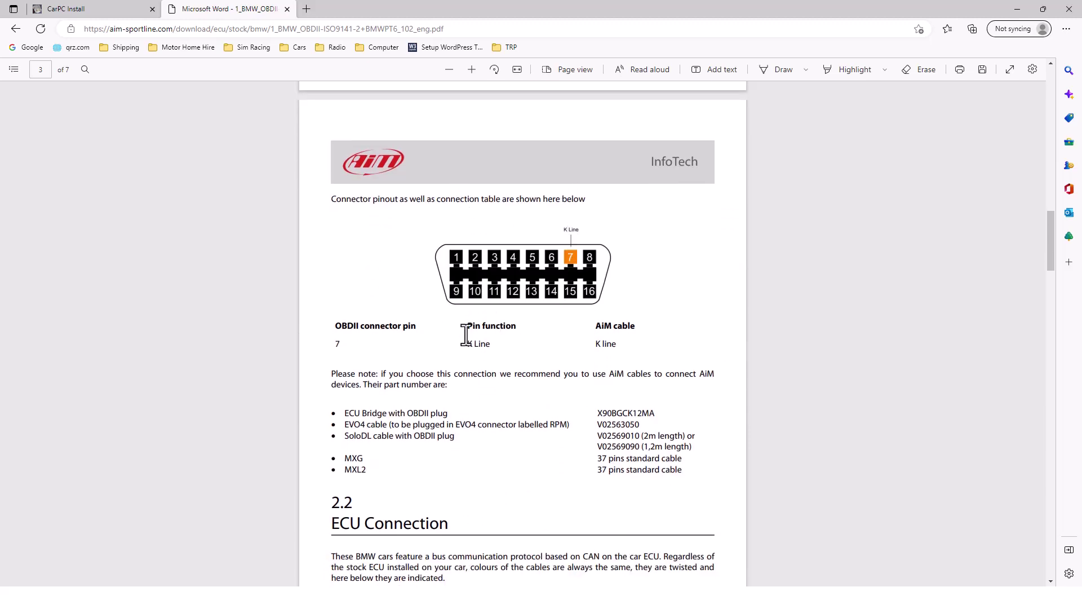
{"action": "scroll", "coordinate": [510, 370], "scroll_direction": "down", "scroll_amount": 5}
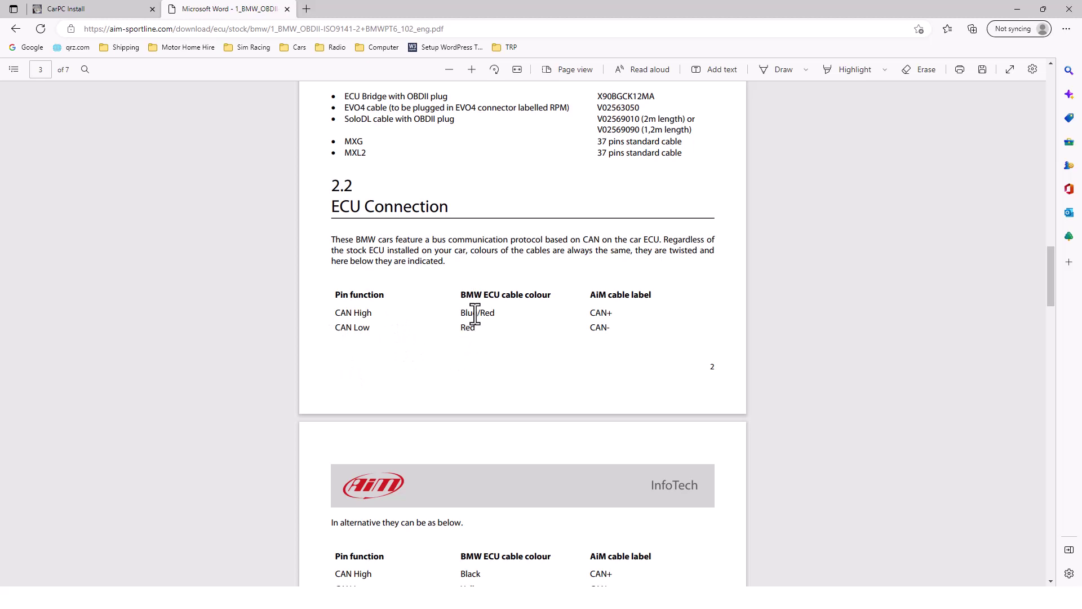
{"action": "scroll", "coordinate": [461, 335], "scroll_direction": "down", "scroll_amount": 4}
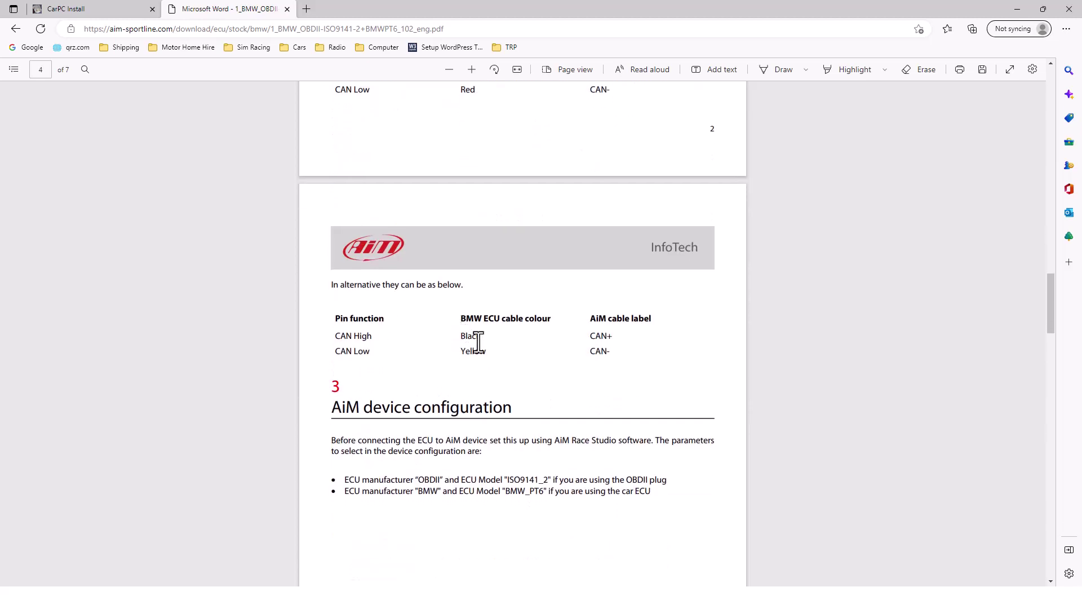
{"action": "scroll", "coordinate": [461, 310], "scroll_direction": "up", "scroll_amount": 4}
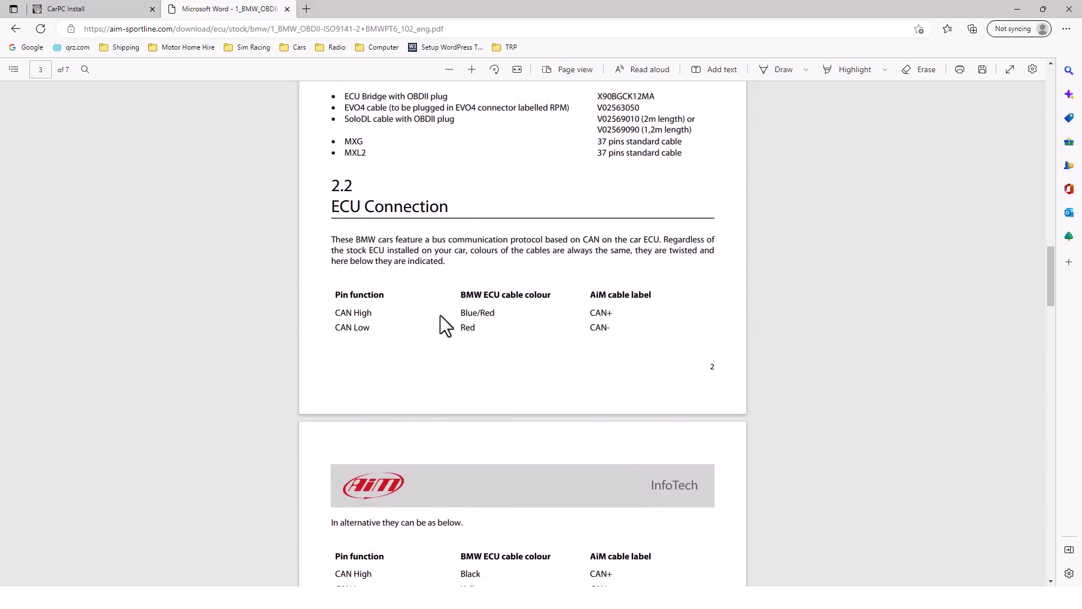
{"action": "scroll", "coordinate": [468, 353], "scroll_direction": "up", "scroll_amount": 1}
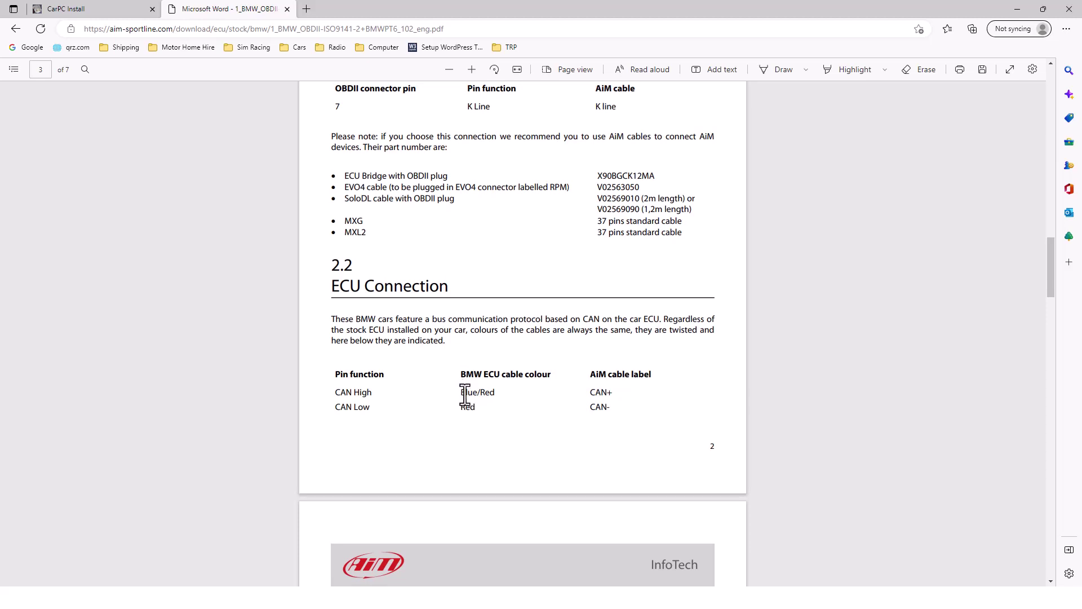
Step: Check the BMW ECU cable colours, and examine the PDF's lists of channels available with the ISO9141_2 and BMW_PT6 protocols
{"action": "left_click_drag", "start_coordinate": [466, 397], "coordinate": [479, 405]}
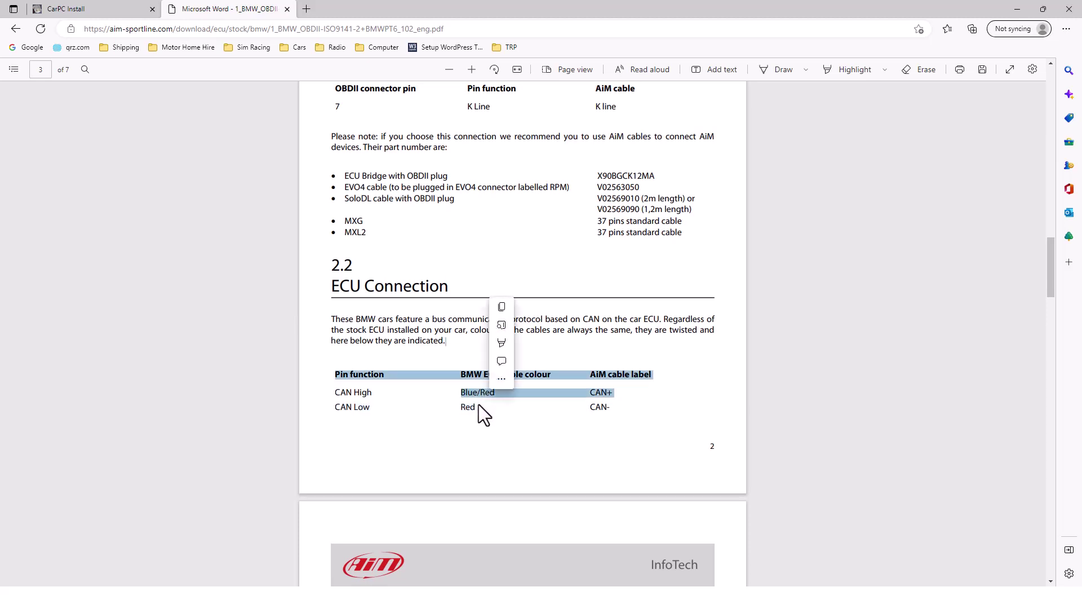
{"action": "left_click", "coordinate": [480, 405]}
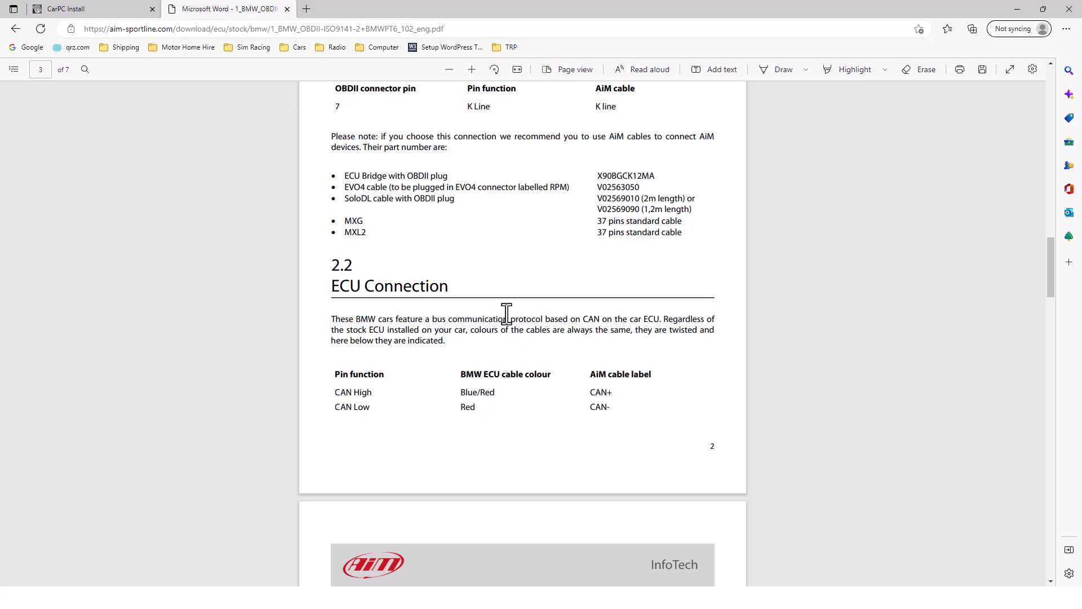
{"action": "scroll", "coordinate": [506, 313], "scroll_direction": "down", "scroll_amount": 20}
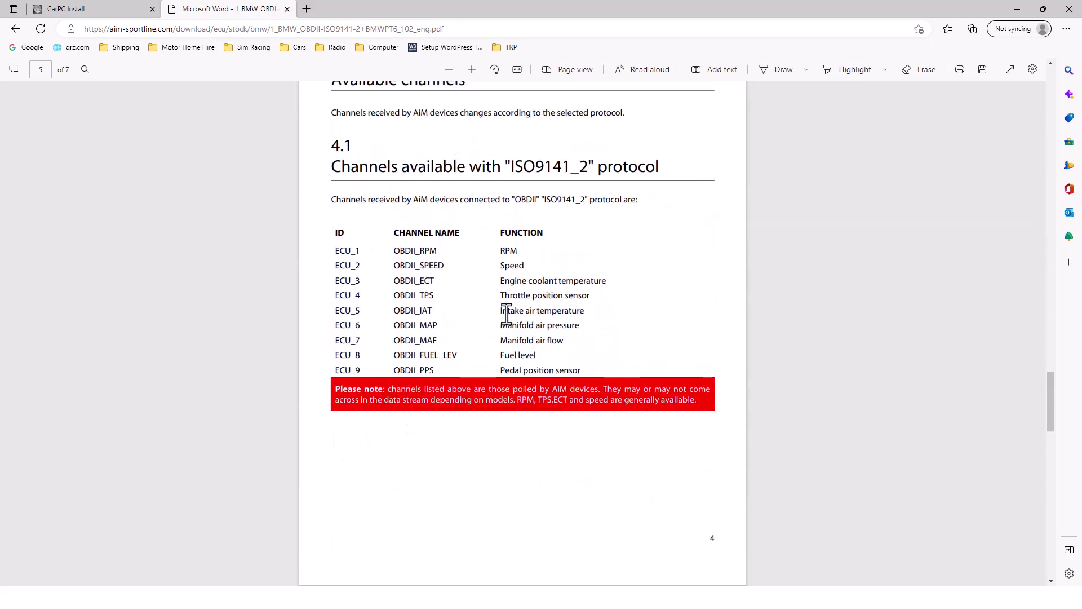
{"action": "scroll", "coordinate": [506, 313], "scroll_direction": "down", "scroll_amount": 1}
{"action": "scroll", "coordinate": [504, 313], "scroll_direction": "up", "scroll_amount": 3}
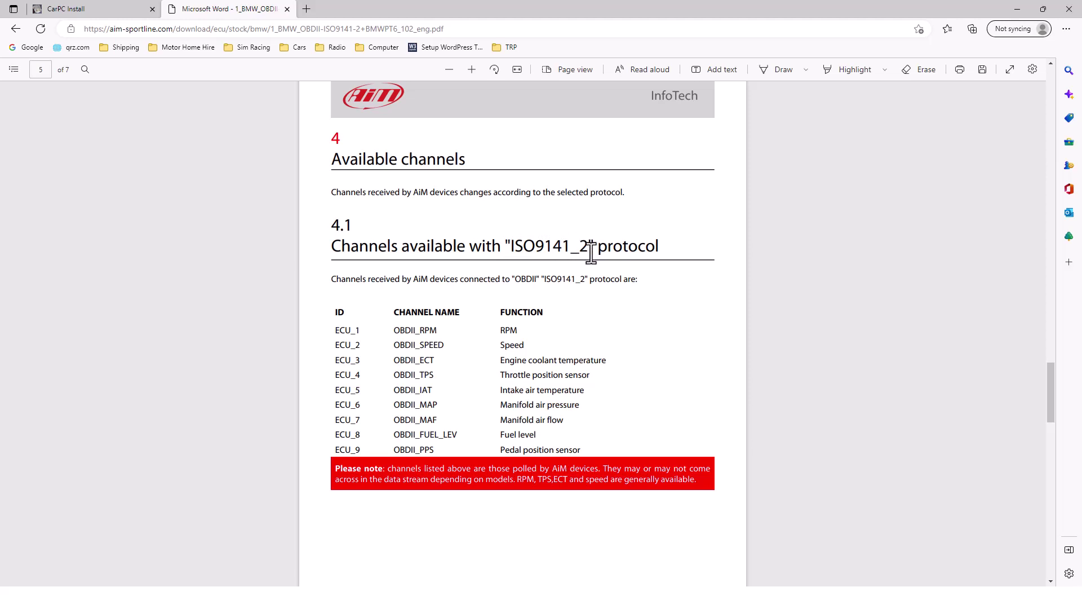
{"action": "scroll", "coordinate": [623, 336], "scroll_direction": "down", "scroll_amount": 2}
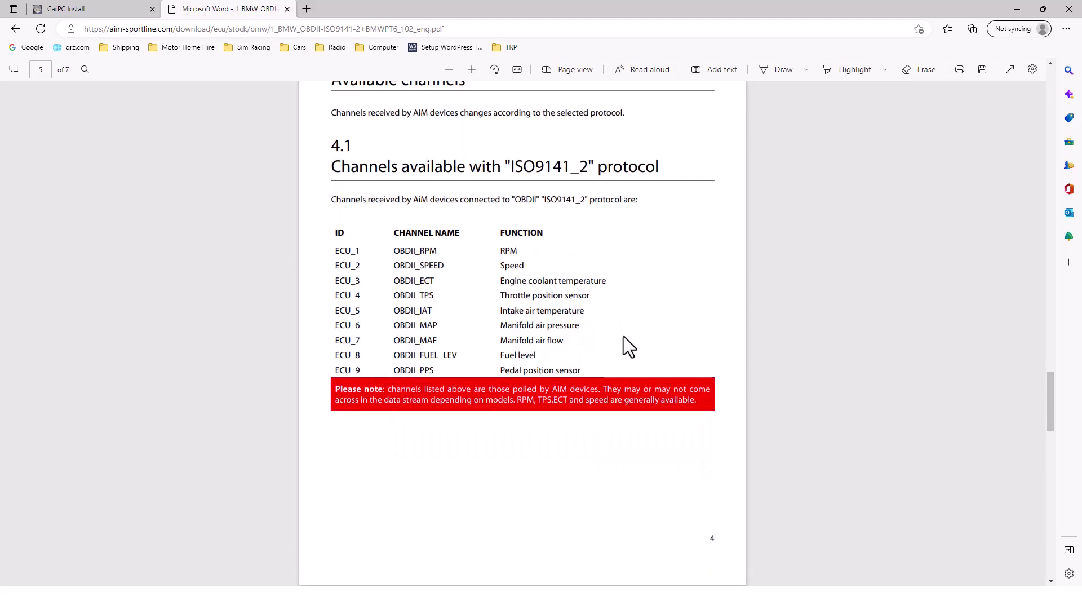
{"action": "scroll", "coordinate": [623, 336], "scroll_direction": "down", "scroll_amount": 10}
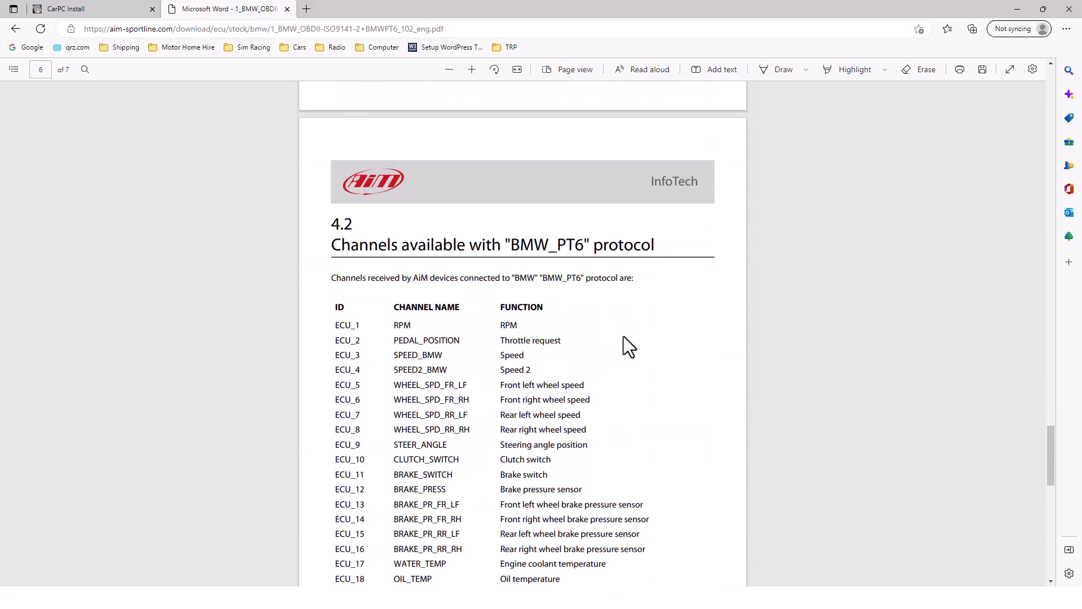